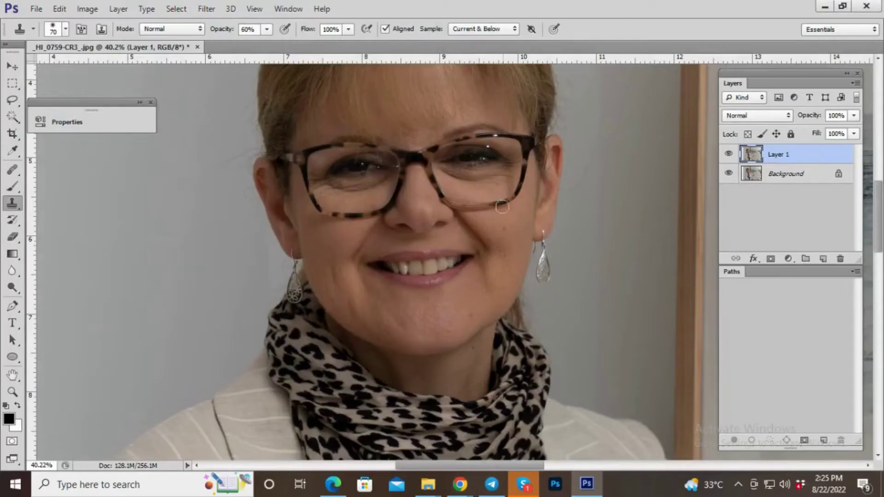
- Hide the panels and zoom in on the portrait's forehead and hair
alt+scroll(446, 244, up, 2)
alt+scroll(492, 251, up, 3)
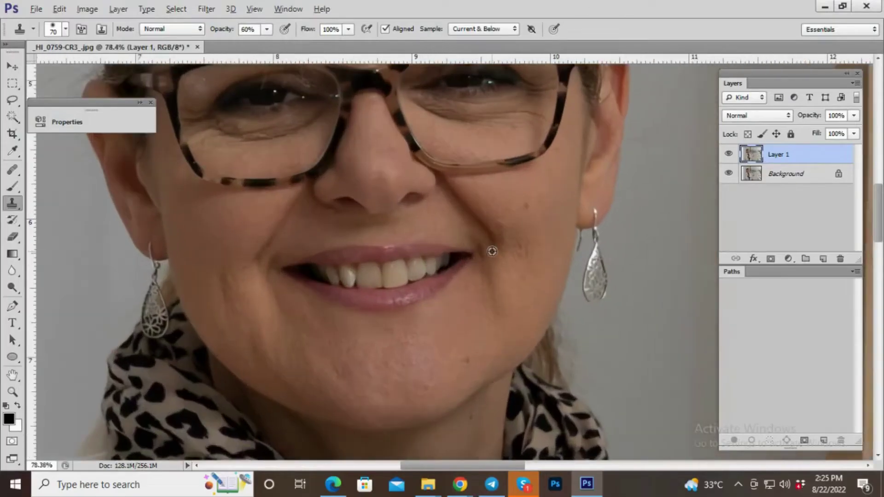
key(Tab)
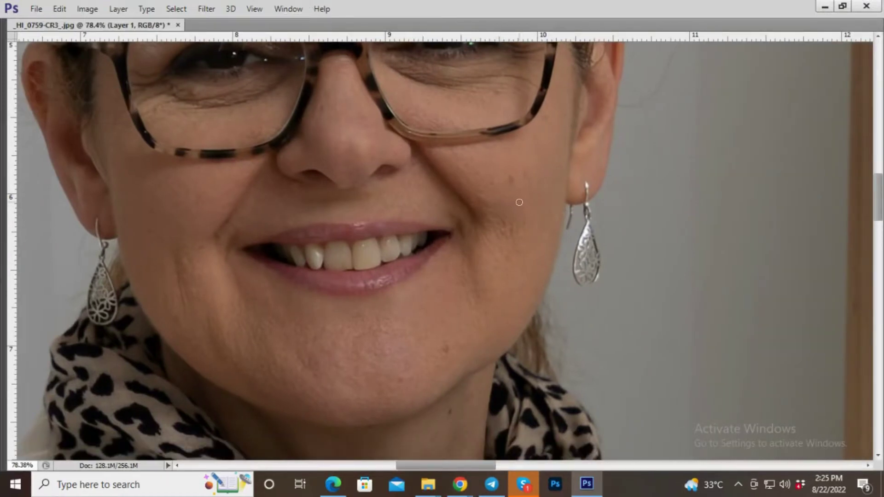
alt+scroll(517, 197, up, 2)
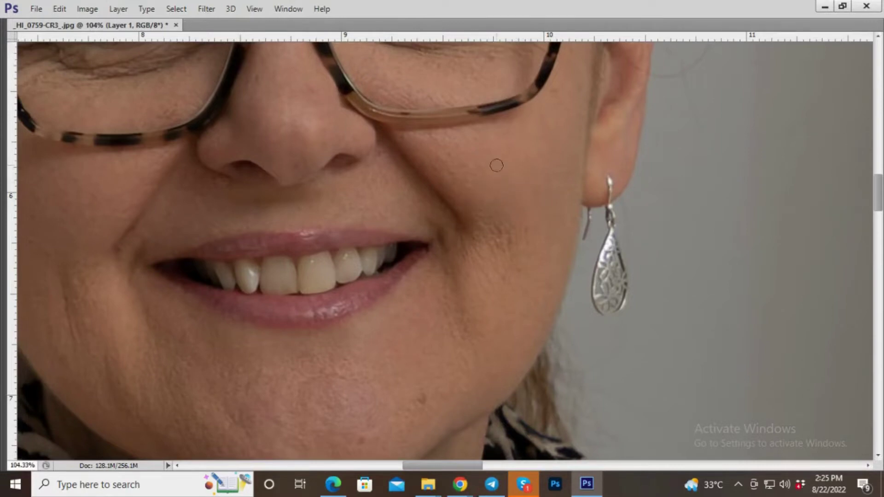
scroll(439, 178, up, 3)
scroll(439, 178, left, 2)
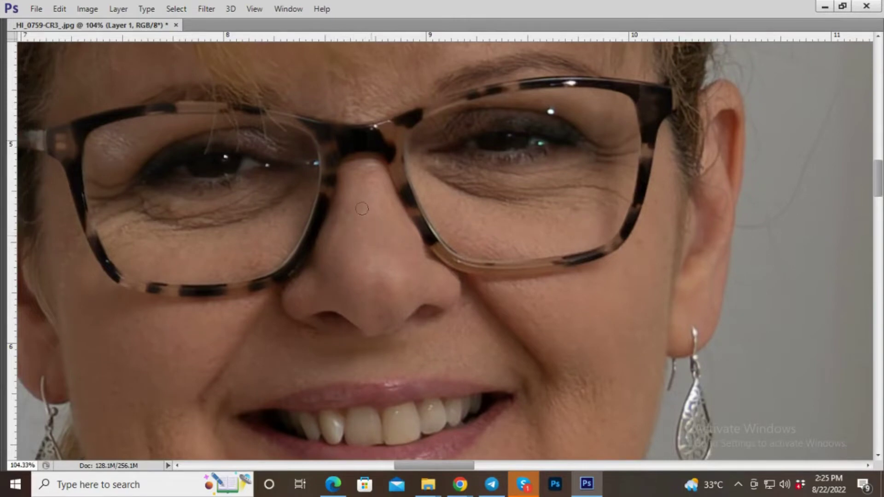
drag(350, 140, 368, 318)
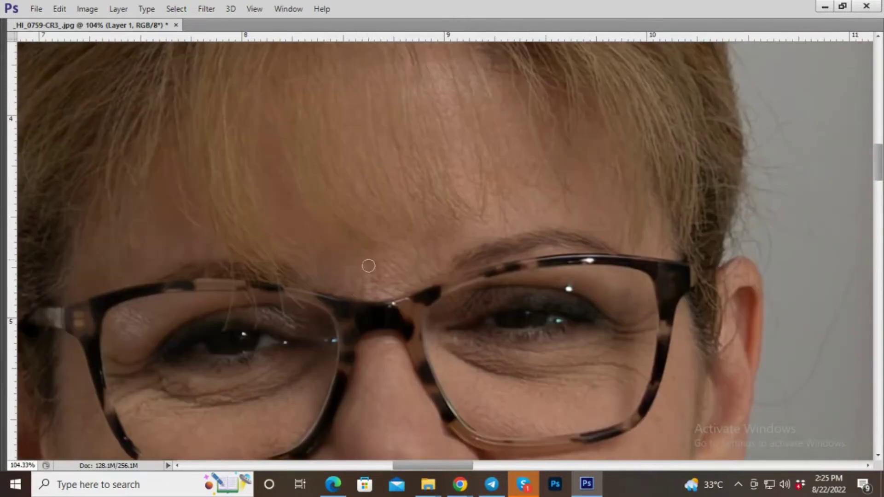
scroll(368, 266, down, 4)
scroll(368, 266, left, 3)
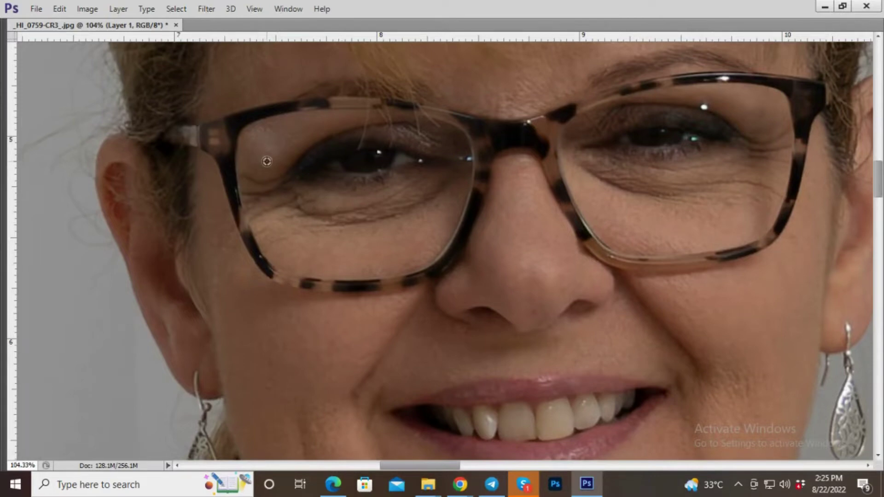
- Pan down to the chin and paint sampled skin over it with the Clone Stamp
drag(510, 166, 287, 131)
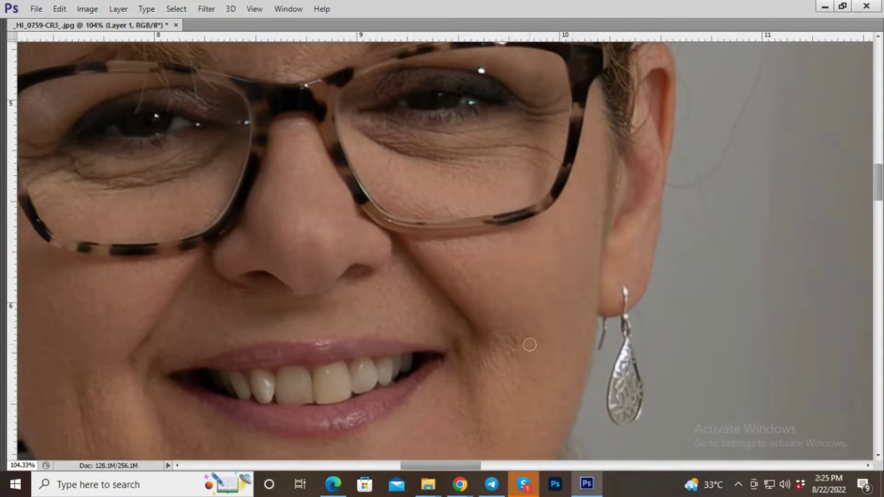
mouse_move(529, 344)
mouse_down()
mouse_move(553, 251)
mouse_move(542, 215)
mouse_up()
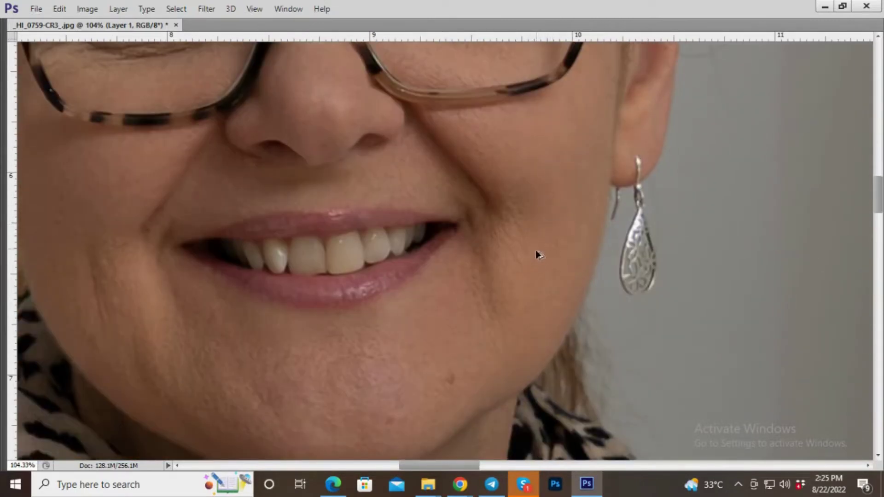
drag(539, 273, 528, 224)
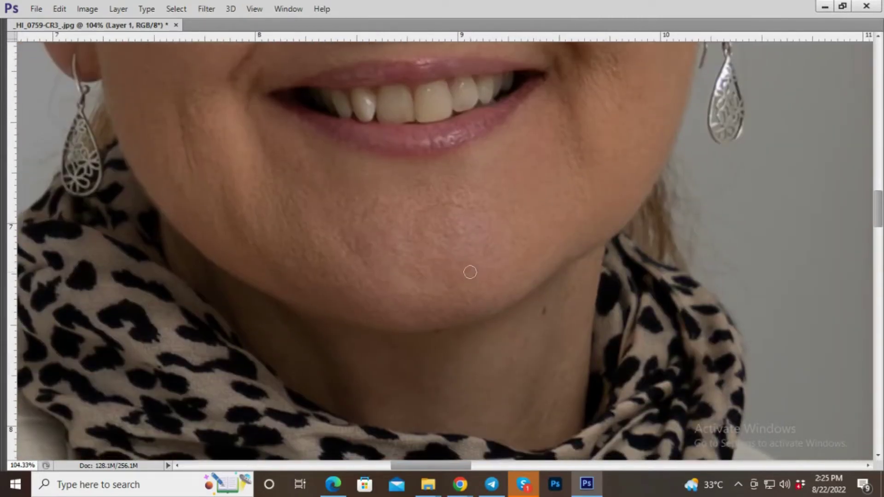
drag(470, 272, 489, 210)
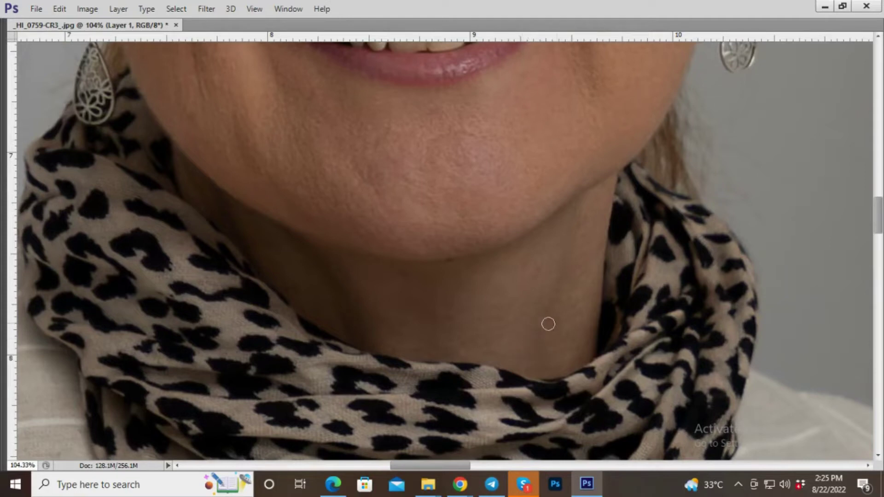
scroll(479, 286, up, 5)
scroll(478, 286, left, 5)
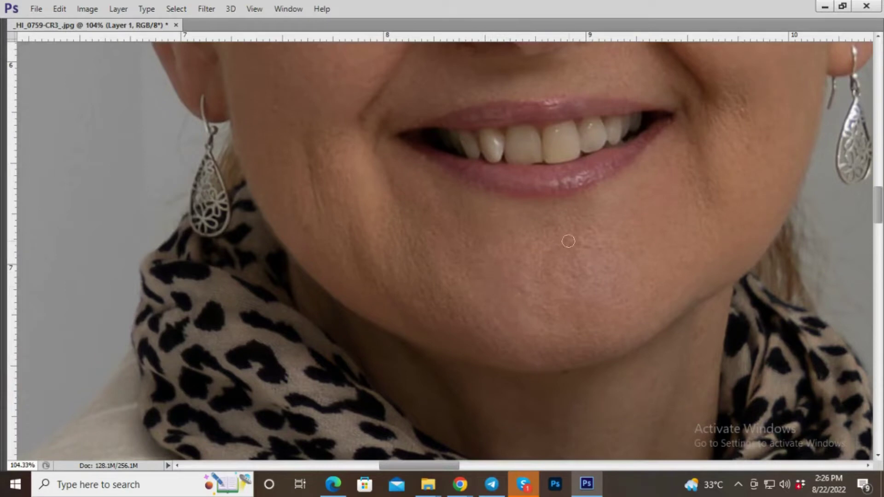
drag(568, 240, 565, 268)
- Smooth more chin skin, then sample clean skin to even out the upper eyelid
drag(347, 234, 334, 243)
scroll(314, 243, up, 5)
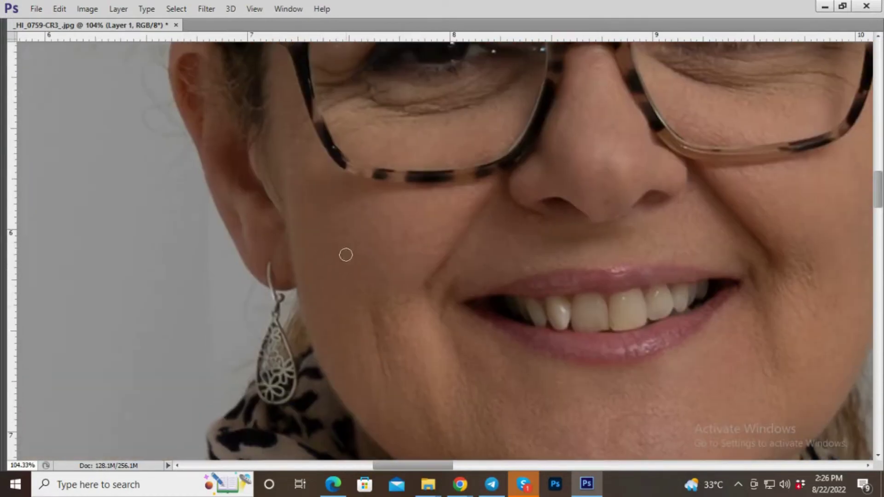
scroll(291, 169, up, 5)
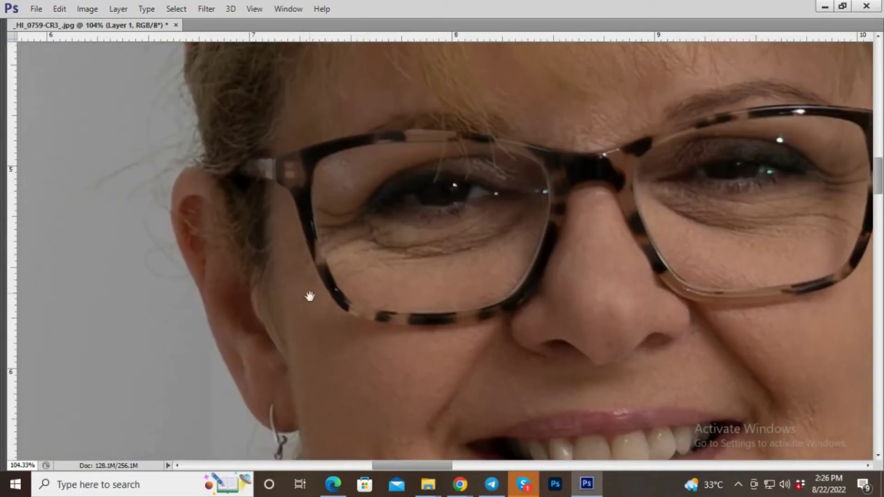
drag(394, 189, 344, 291)
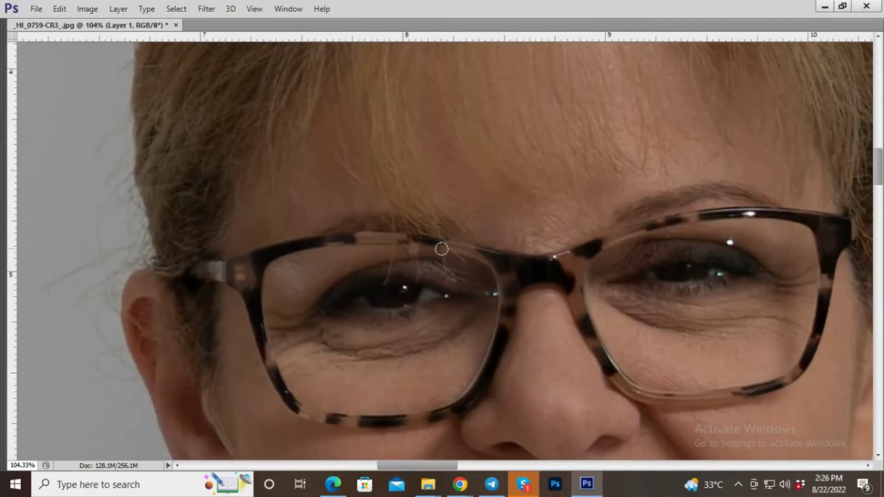
alt+click(309, 262)
alt+click(315, 268)
drag(312, 274, 297, 273)
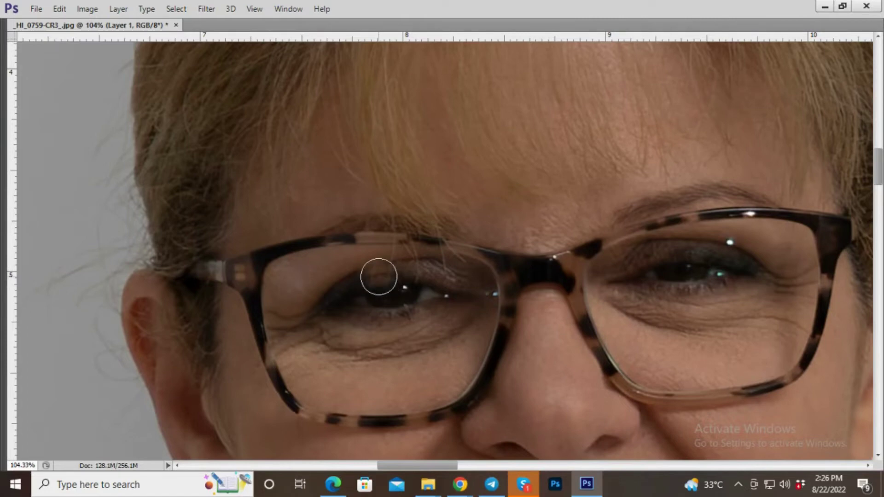
- Alt-sample eyelid skin and clone over the wrinkles below the left eye
key(alt)
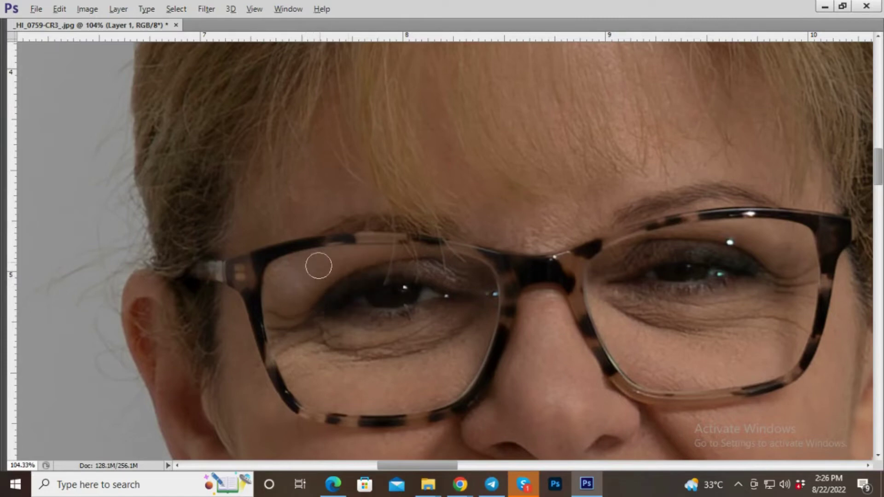
alt+click(318, 265)
scroll(314, 360, down, 2)
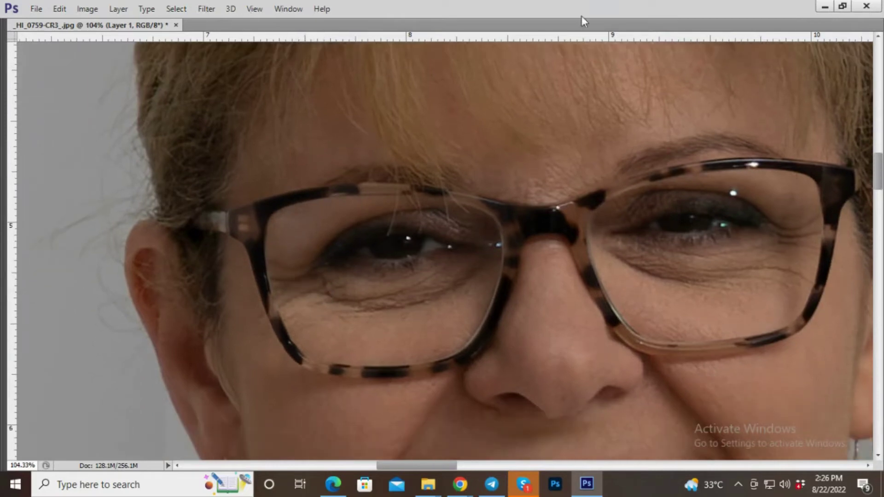
mouse_move(305, 292)
mouse_down()
mouse_move(345, 319)
mouse_move(335, 338)
mouse_move(302, 308)
mouse_move(340, 308)
mouse_move(353, 296)
mouse_move(352, 312)
mouse_up()
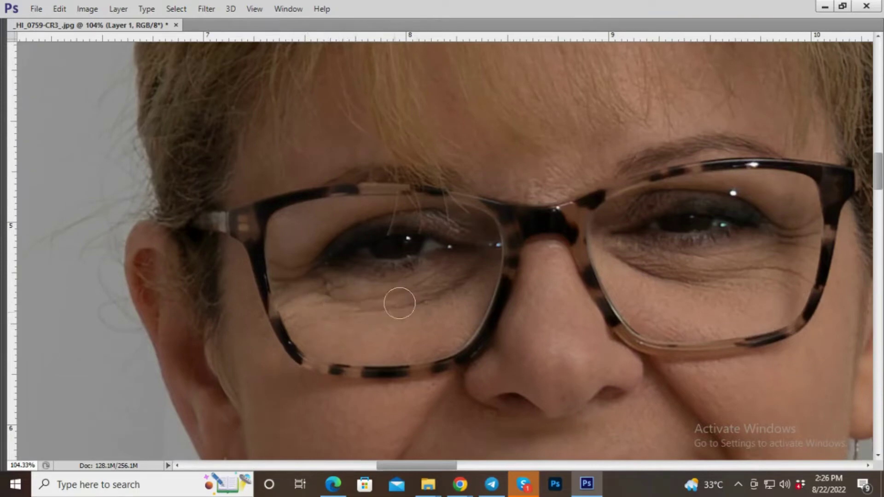
mouse_move(469, 267)
mouse_down()
mouse_move(386, 301)
mouse_move(322, 302)
mouse_up()
scroll(322, 302, right, 5)
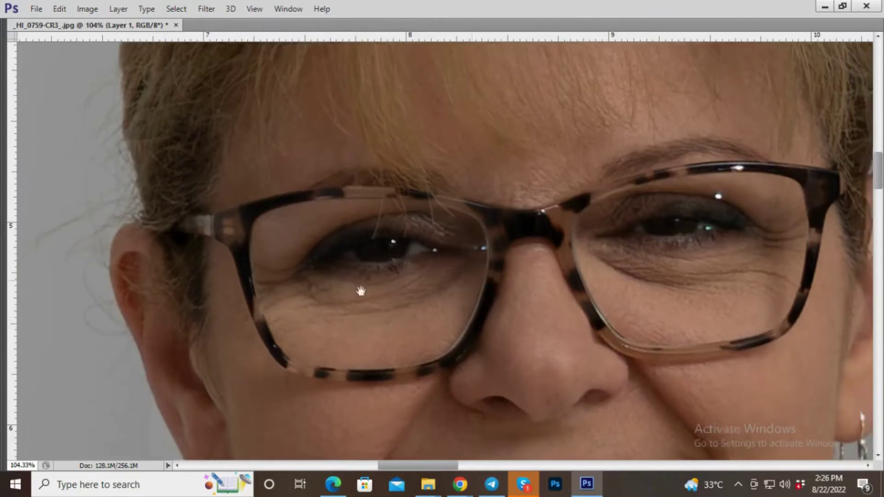
- Soften the wrinkles under the right eye and near its outer corner
mouse_move(472, 296)
mouse_down()
mouse_move(493, 286)
mouse_move(572, 302)
mouse_move(586, 280)
mouse_up()
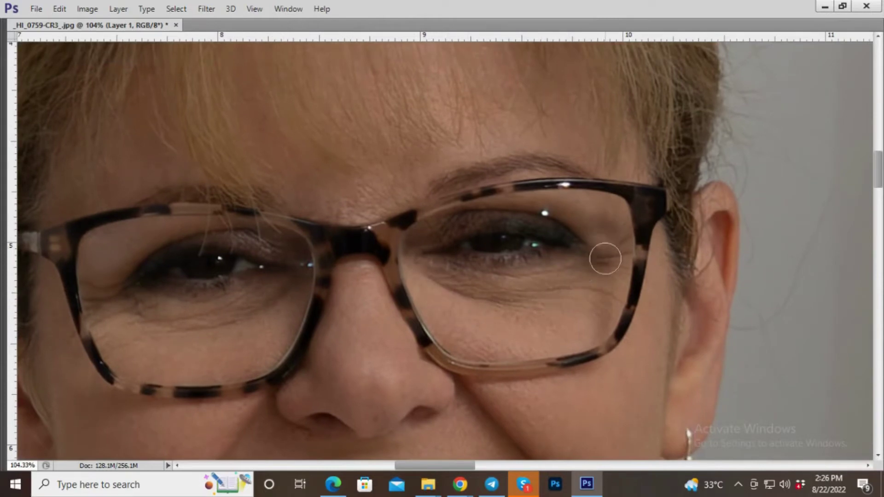
alt+click(592, 215)
drag(598, 221, 605, 230)
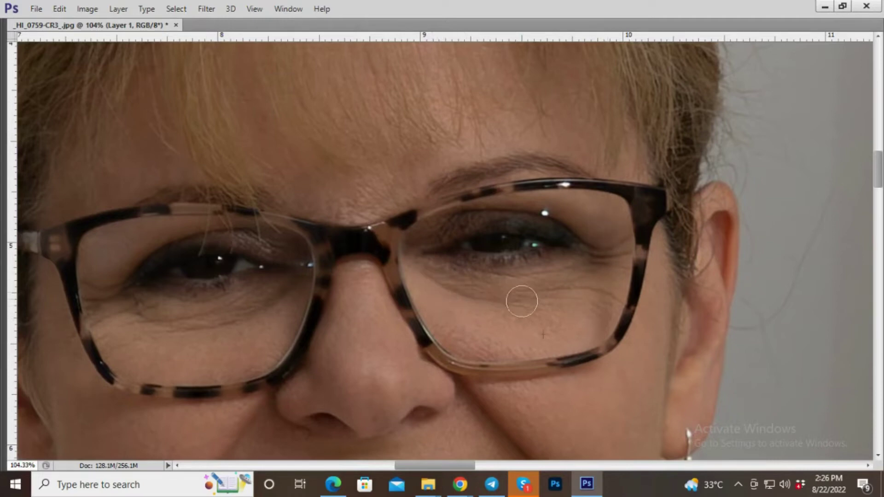
drag(438, 282, 578, 309)
- Pan across the nose, chin, forehead and eyes to check the retouching
drag(511, 312, 464, 207)
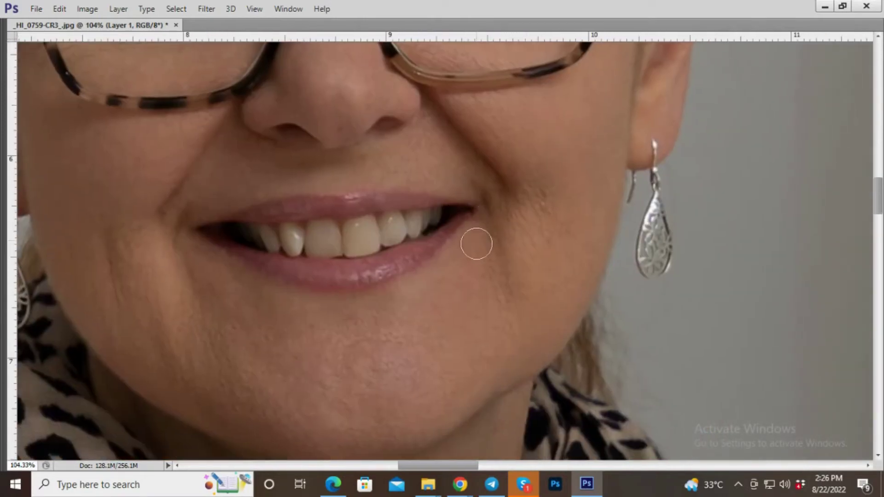
drag(453, 369, 490, 145)
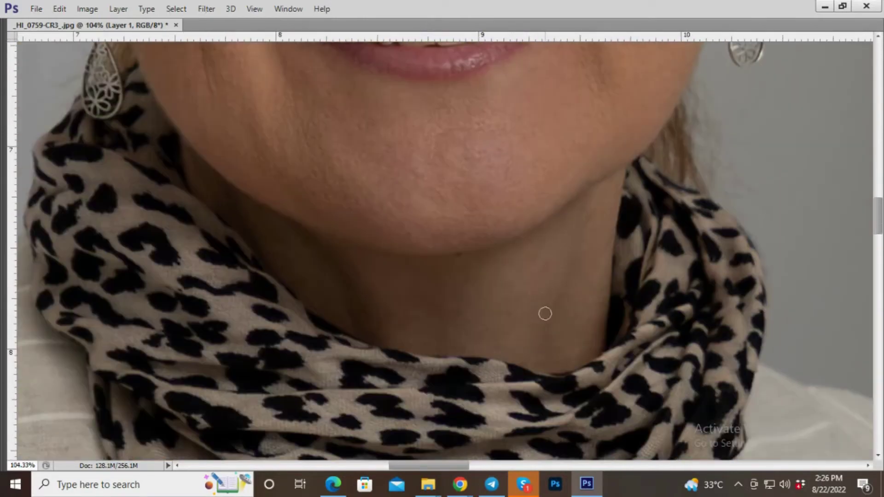
drag(424, 158, 423, 425)
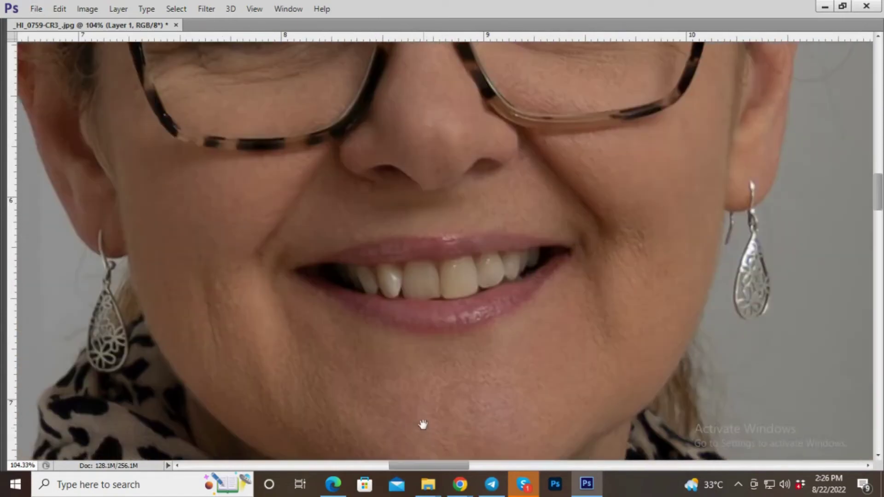
mouse_move(418, 215)
mouse_down()
mouse_move(414, 414)
mouse_move(433, 96)
mouse_up()
drag(428, 170, 389, 353)
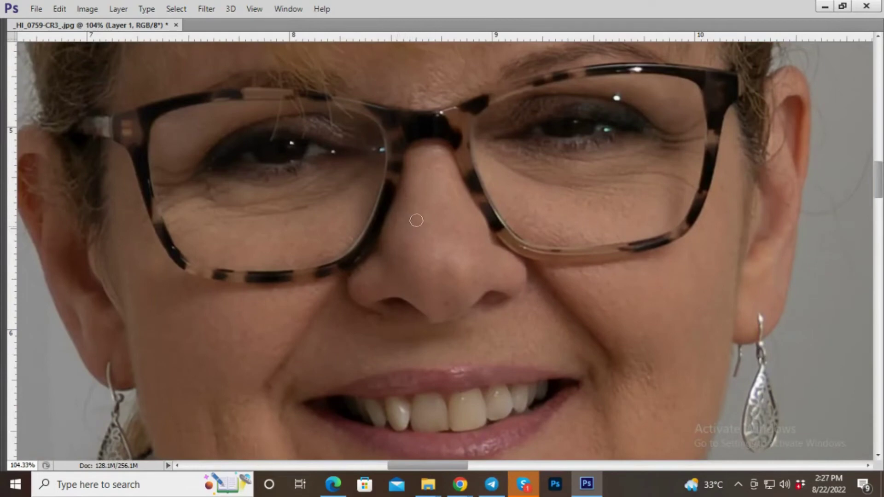
key(alt)
- Set a clone source on the nose bridge, zoom out and restore the panels
alt+click(406, 231)
scroll(375, 233, down, 1)
scroll(371, 233, down, 2)
scroll(368, 230, down, 3)
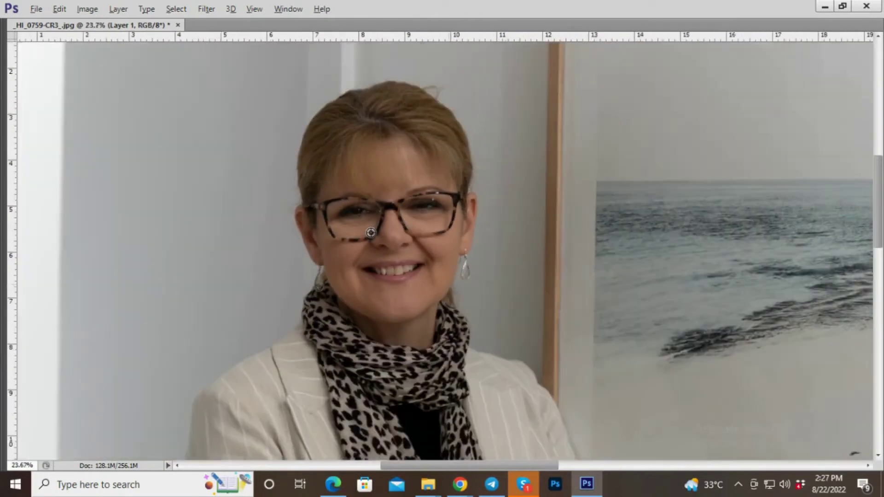
key(Tab)
- Duplicate Layer 1 twice into Layer 1 copy and Layer 1 copy 2
scroll(405, 258, down, 1)
scroll(419, 230, down, 1)
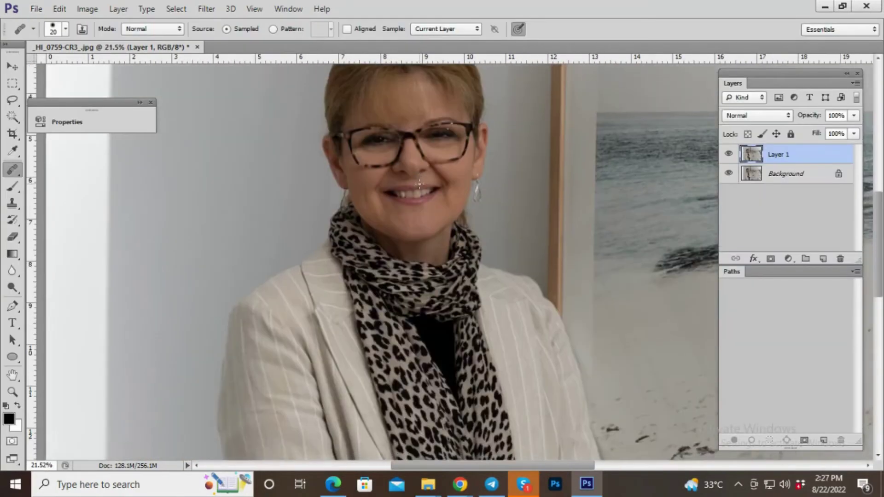
scroll(421, 184, down, 2)
key(ctrl+j)
key(ctrl+j)
scroll(407, 213, up, 1)
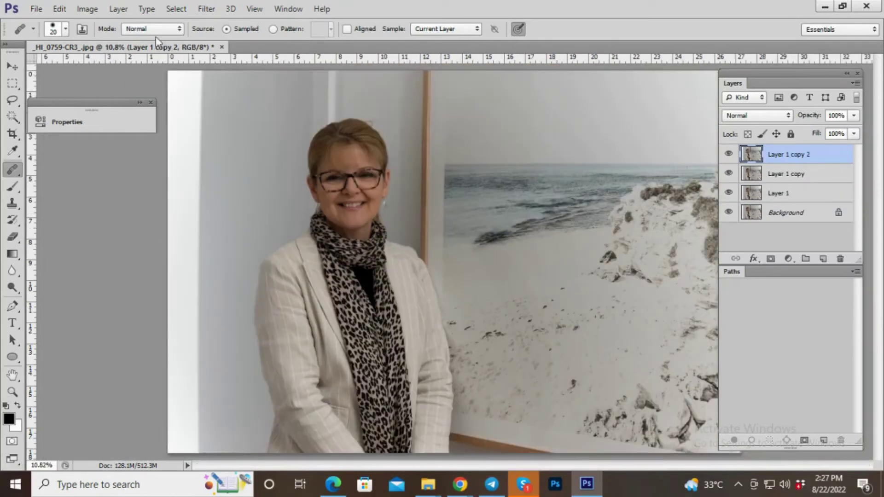
click(207, 9)
mouse_move(225, 269)
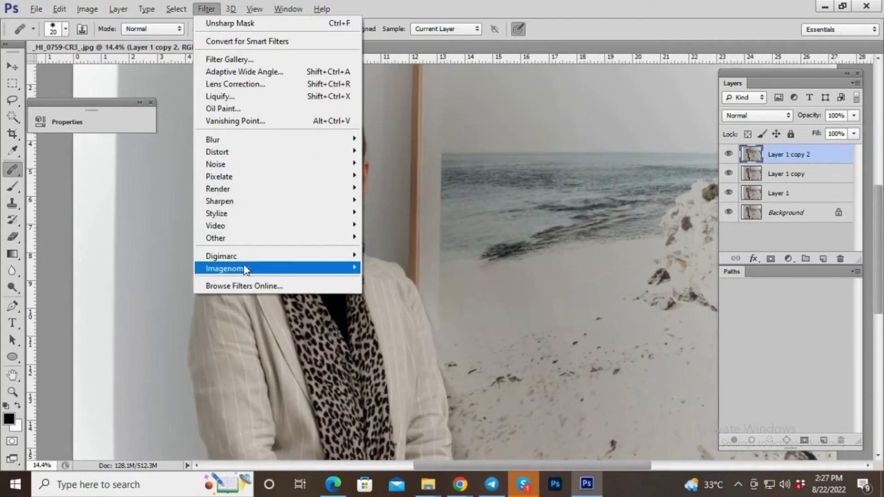
- Run Imagenomic Portraiture on Layer 1 copy 2 with its default settings
click(403, 269)
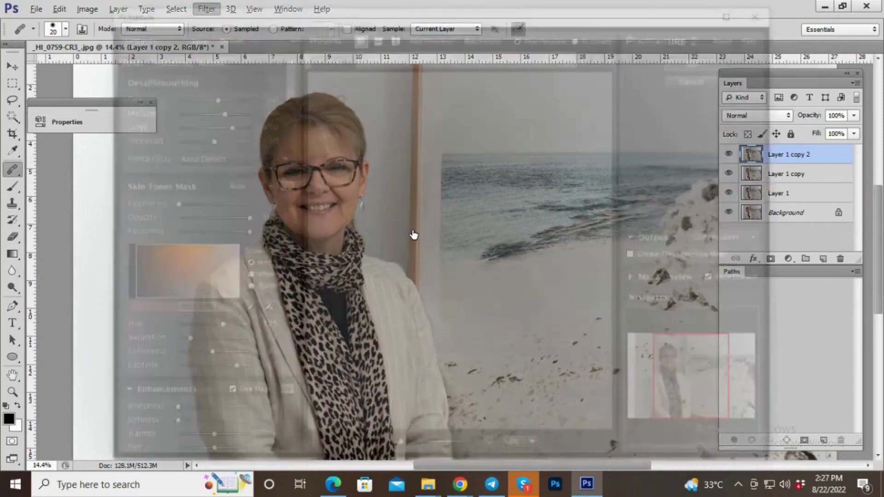
key(Return)
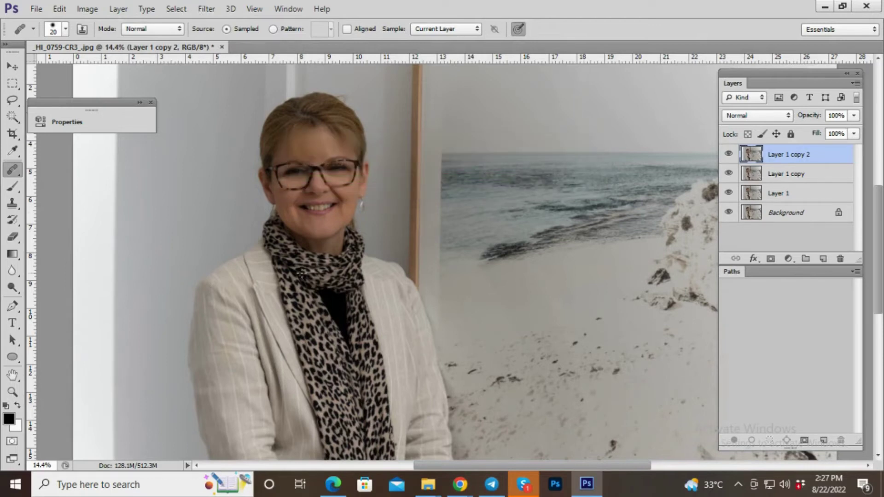
- Zoom into the face, remove both Layer 1 copies, and create a new Path 1
scroll(327, 237, up, 2)
scroll(327, 237, up, 3)
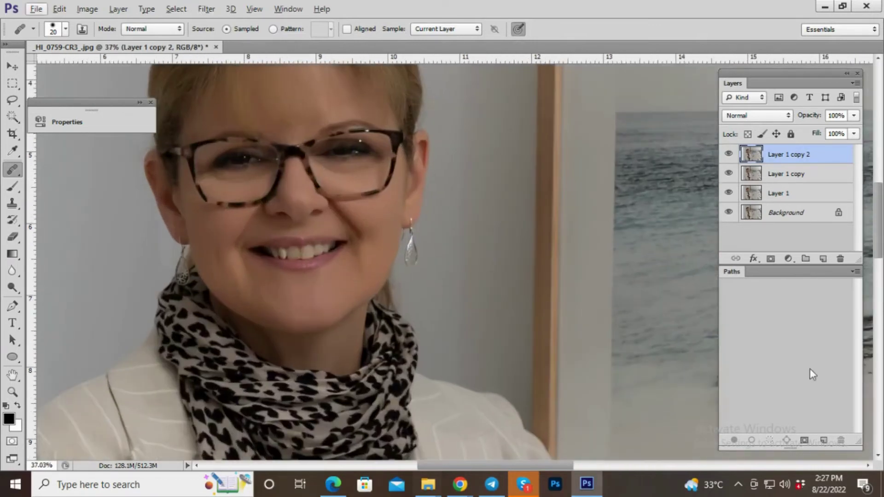
mouse_move(460, 248)
mouse_down()
mouse_move(428, 205)
mouse_move(420, 144)
mouse_move(428, 316)
mouse_up()
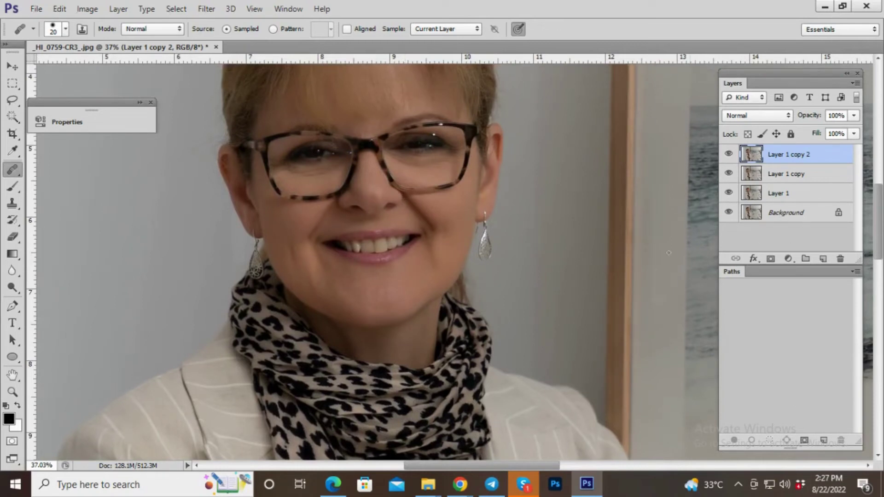
key(ctrl+alt+z)
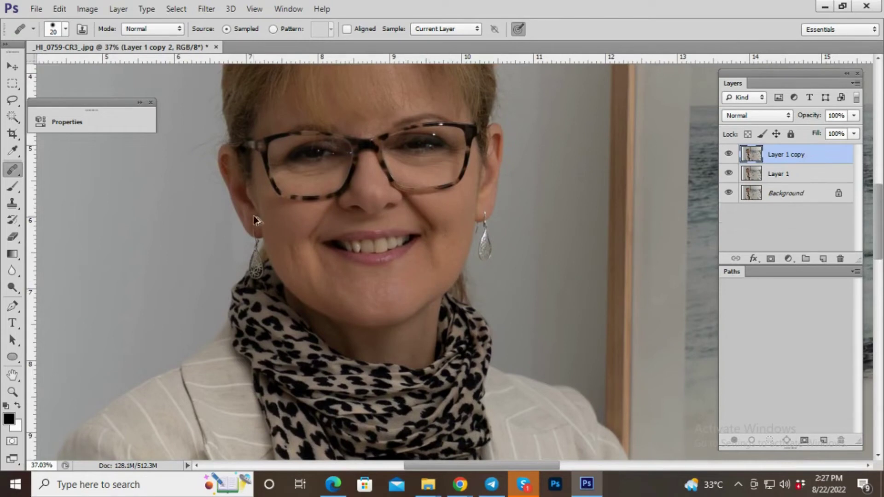
key(ctrl+alt+z)
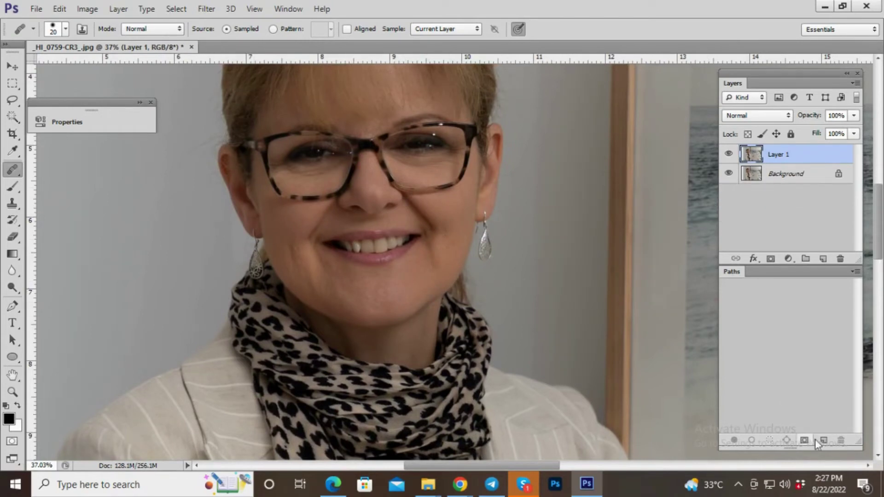
click(815, 440)
- With the Pen tool, zoom in and place anchors along the left back teeth
key(p)
scroll(365, 272, up, 2)
scroll(329, 236, up, 5)
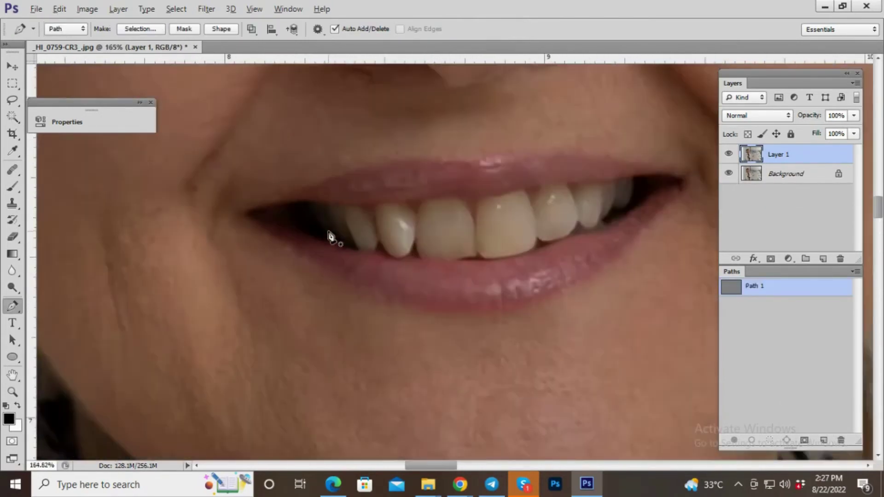
scroll(329, 235, up, 2)
click(370, 256)
click(354, 252)
click(341, 230)
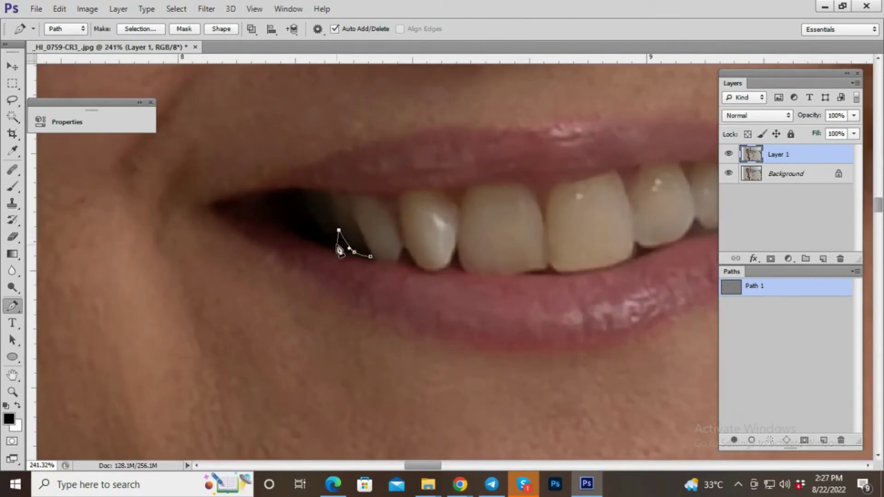
click(329, 246)
click(316, 238)
click(290, 195)
- Curve the outline along the upper edges of the front teeth to the right side
mouse_move(352, 192)
mouse_down()
mouse_move(398, 221)
mouse_move(418, 189)
mouse_move(468, 195)
mouse_up()
drag(478, 183, 553, 196)
drag(564, 181, 572, 179)
click(598, 176)
click(631, 185)
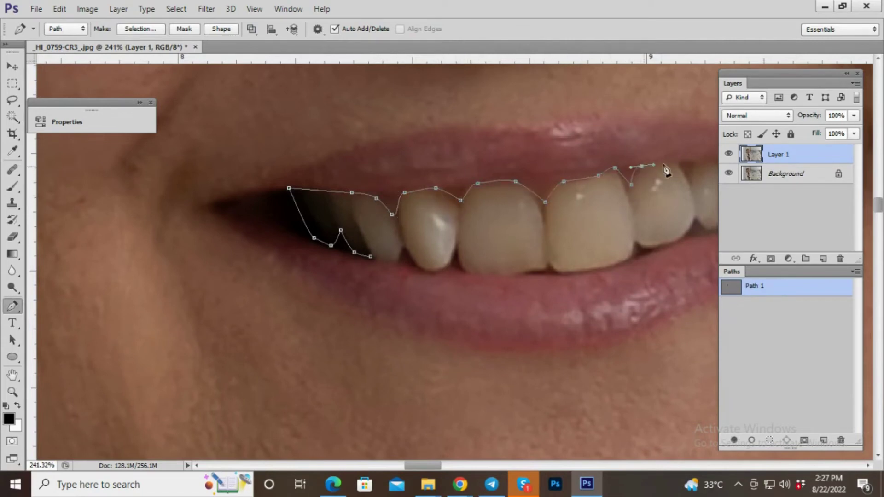
click(642, 165)
drag(679, 164, 690, 176)
drag(676, 158, 472, 171)
click(499, 172)
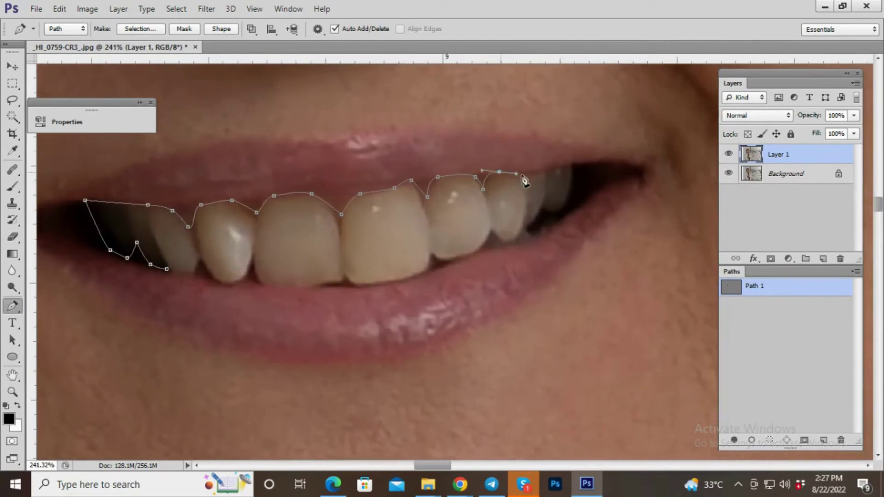
drag(527, 174, 535, 173)
click(574, 166)
- Trace down the right back teeth and along the lower tooth edge, closing at the start
click(563, 207)
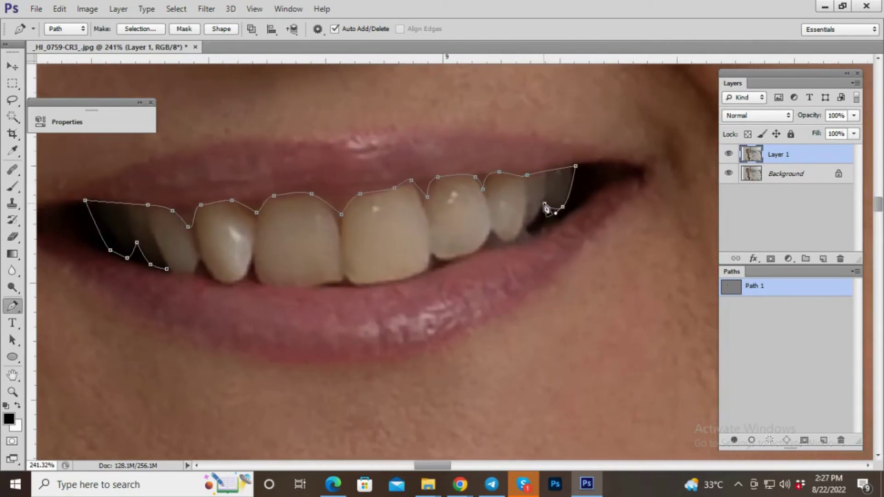
click(526, 228)
click(511, 245)
click(474, 253)
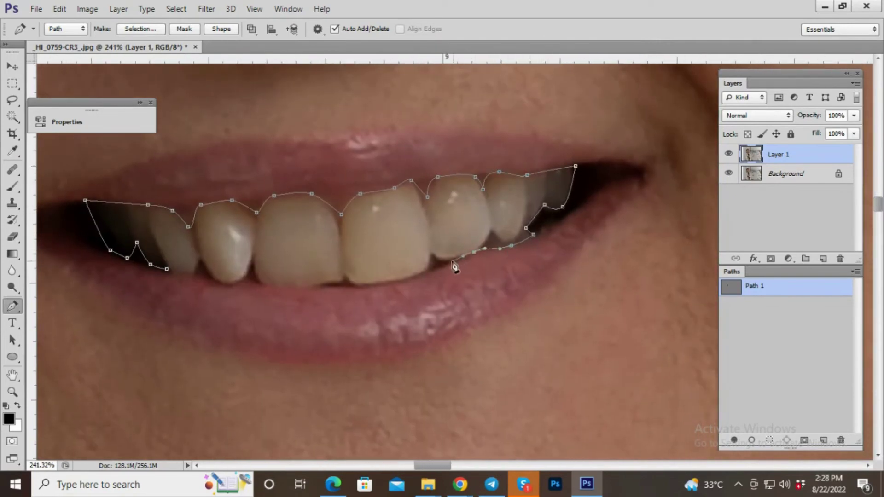
click(447, 261)
click(413, 277)
click(353, 284)
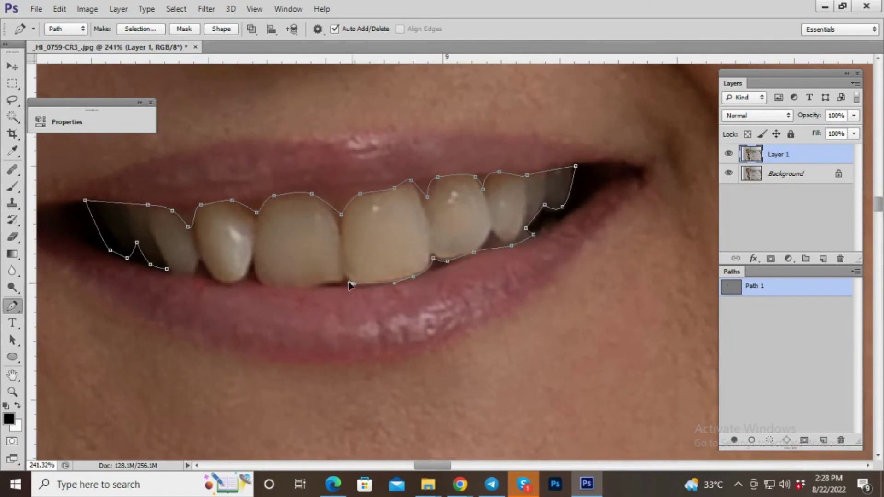
drag(323, 287, 306, 287)
click(272, 288)
click(253, 261)
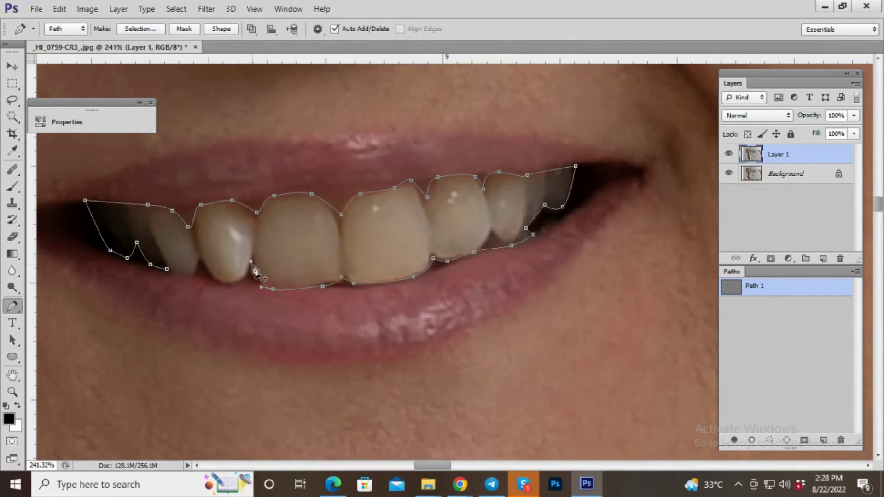
mouse_move(233, 282)
mouse_down()
mouse_move(203, 266)
mouse_move(177, 276)
mouse_up()
click(193, 275)
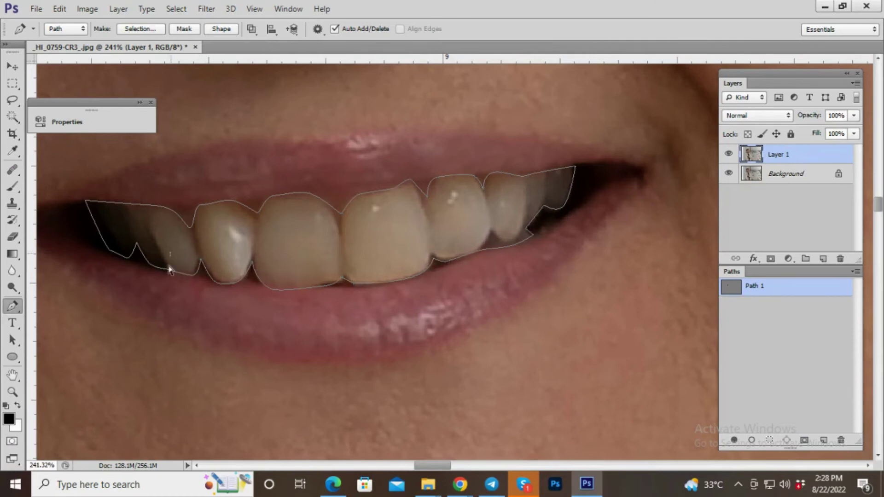
- Load the teeth path as a selection and feather it
key(ctrl+Return)
key(shift+F6)
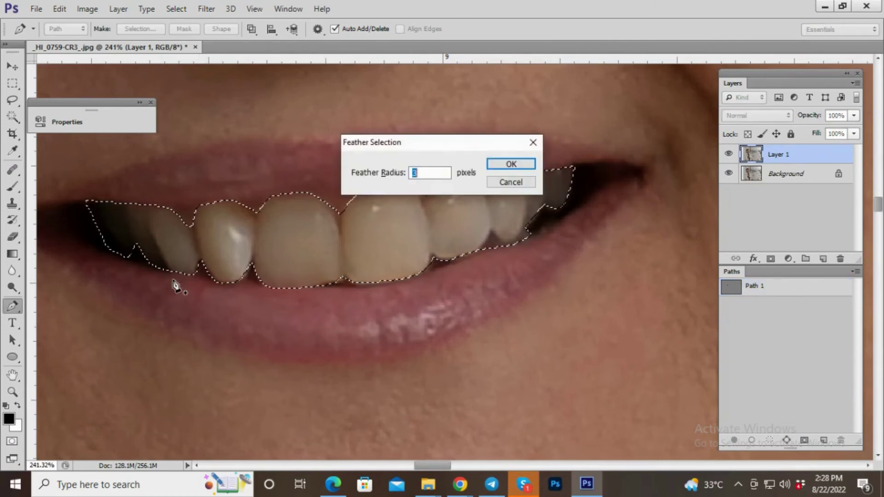
key(Return)
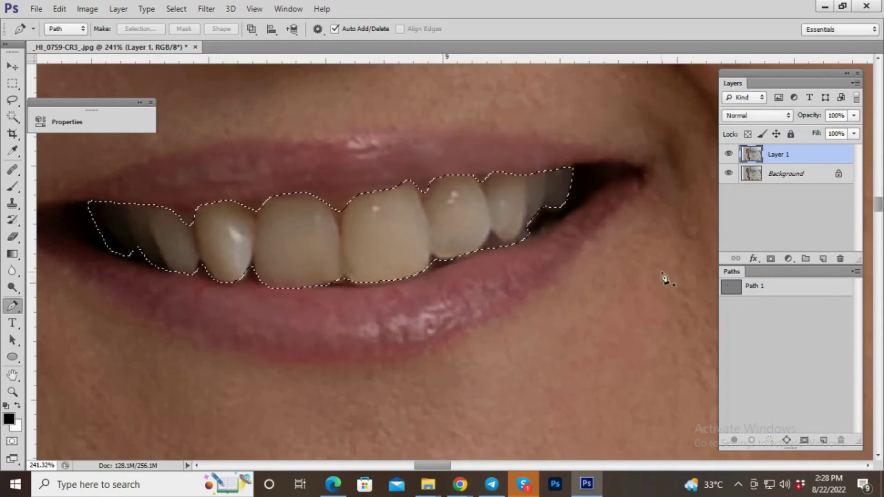
- Add a Hue/Saturation adjustment layer with Saturation -21 and Lightness +19
click(783, 261)
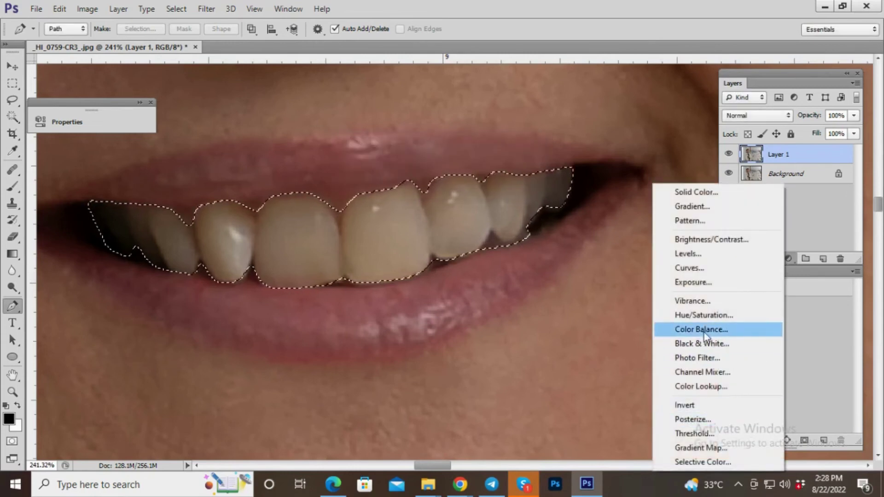
click(711, 319)
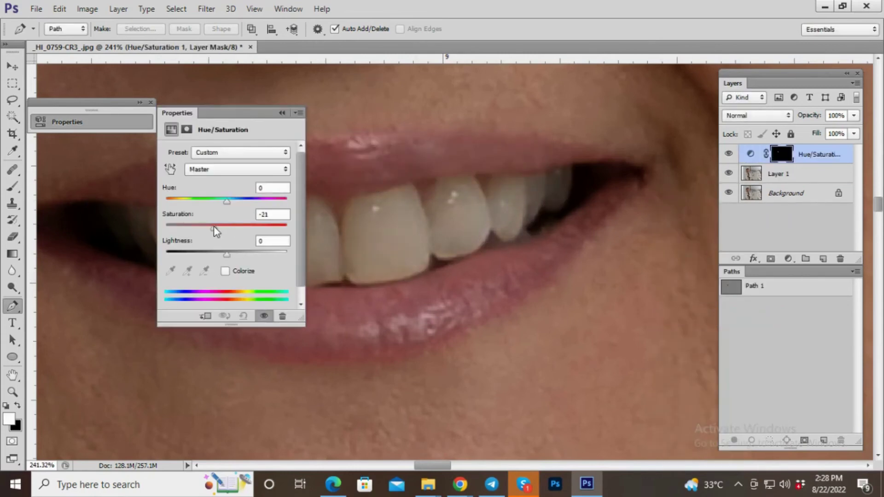
drag(211, 227, 214, 227)
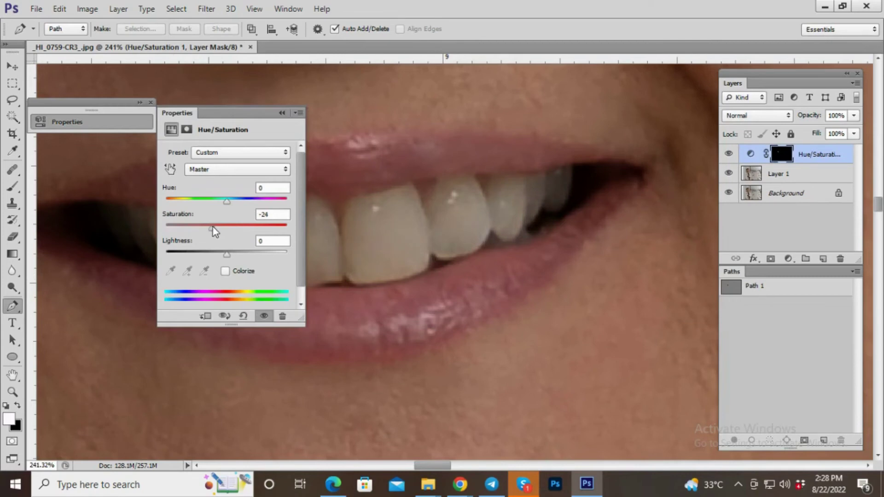
click(235, 252)
drag(236, 256, 239, 256)
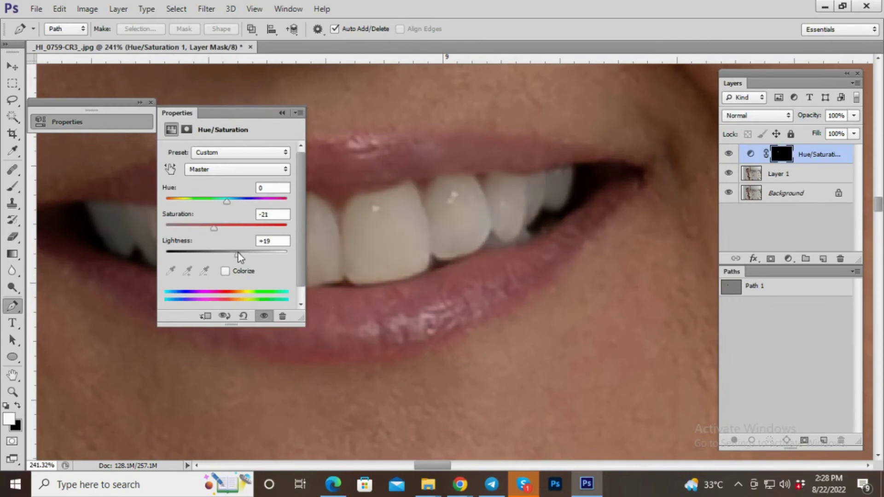
click(283, 113)
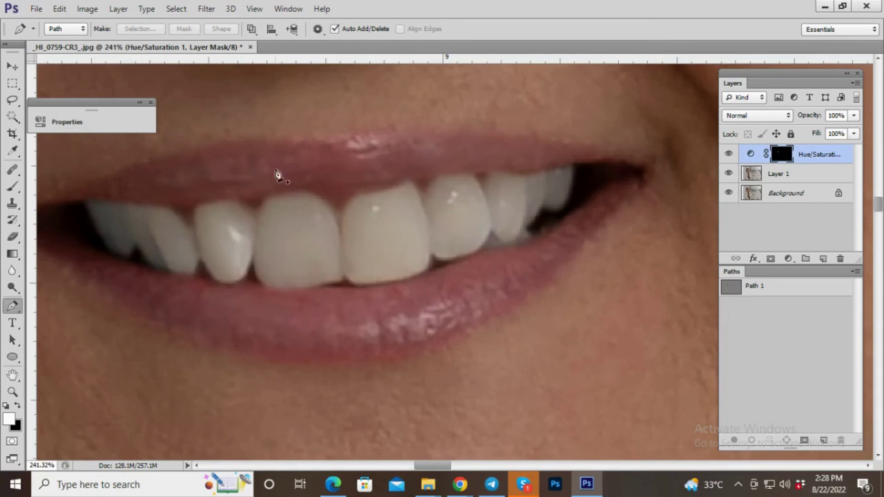
- Erase the whitening mask over the back teeth with a 30% Eraser at size 175
key(e)
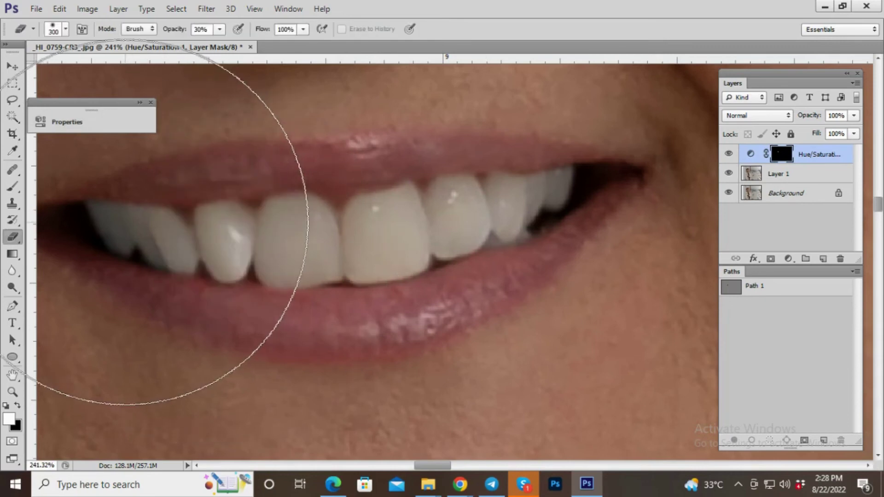
drag(125, 229, 92, 260)
key(bracketleft)
key(bracketleft)
key(bracketleft)
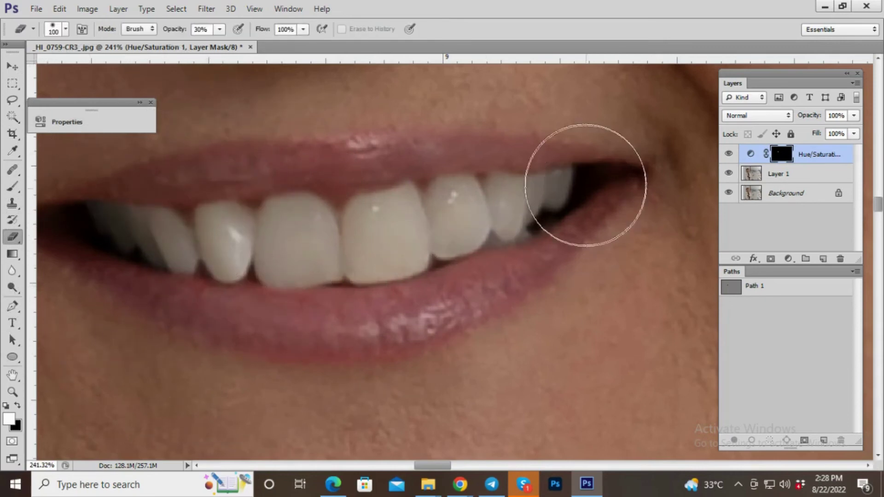
key(bracketright)
key(bracketright)
key(bracketright)
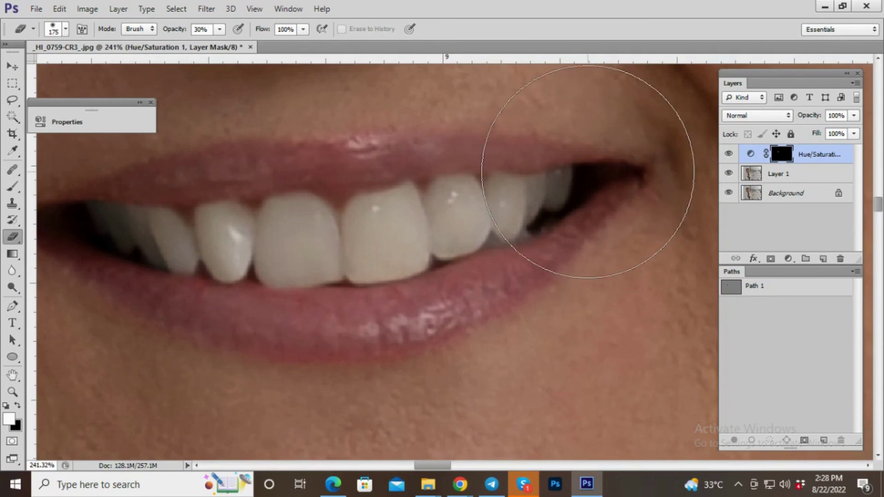
- Toggle the Hue/Saturation layer's visibility to compare, then zoom out to view the portrait
click(729, 156)
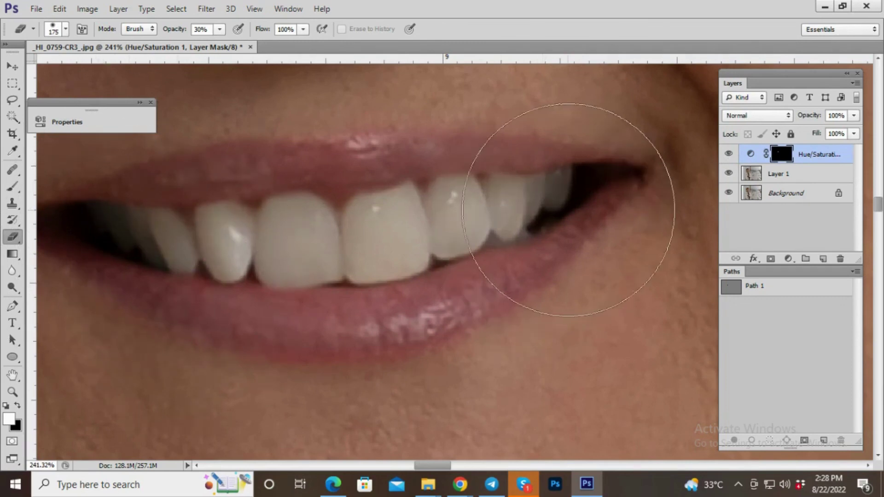
scroll(561, 206, down, 2)
scroll(561, 206, down, 2)
click(728, 154)
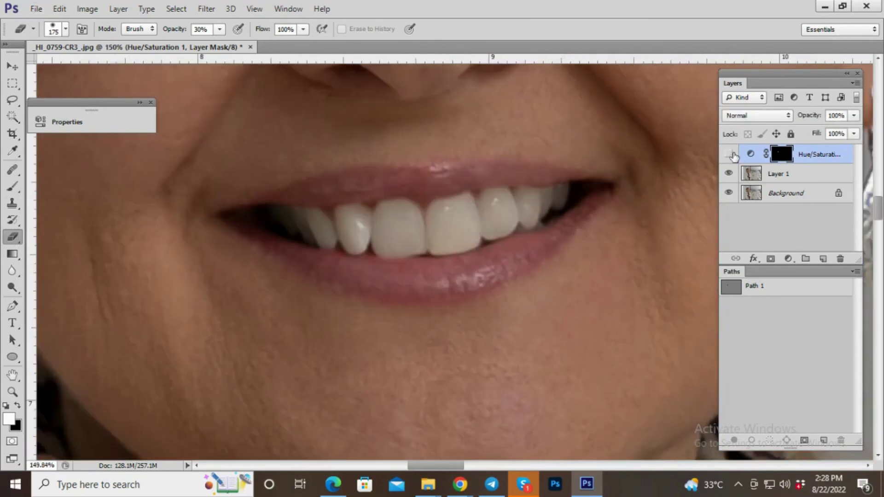
click(728, 154)
click(728, 154)
scroll(450, 225, down, 3)
scroll(437, 296, down, 2)
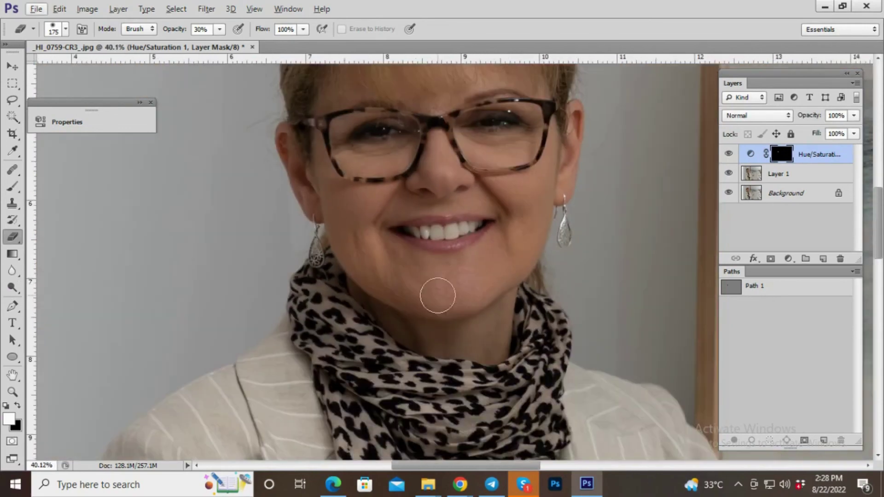